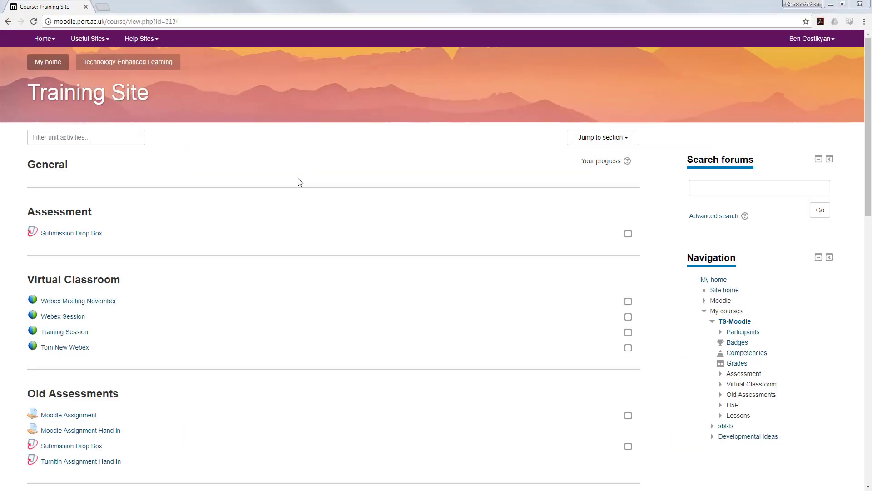
# Step: Open the Submission Drop Box under Assessment to launch Paper 7 in Feedback Studio
pyautogui.click(68, 234)
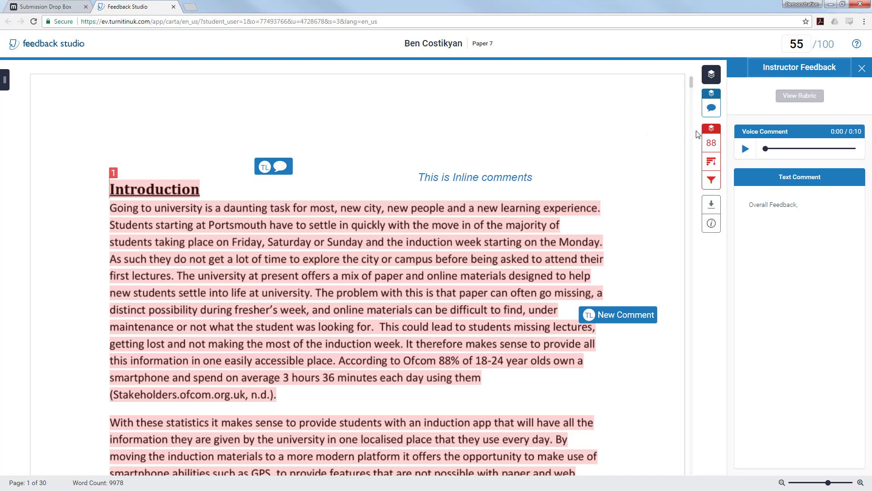
# Step: Hide the similarity highlighting, follow the TL bubble comment's weblink, then close the Portsmouth tab
pyautogui.click(711, 131)
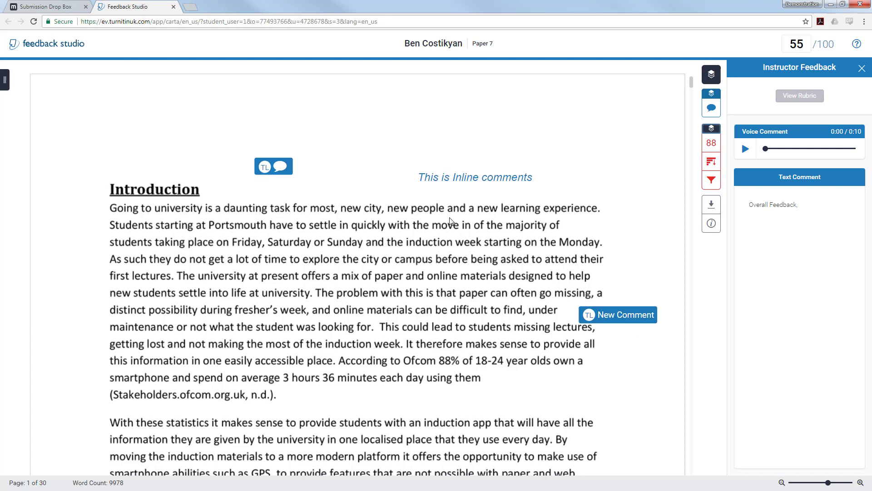
pyautogui.scroll(-1, 371, 215)
pyautogui.click(274, 125)
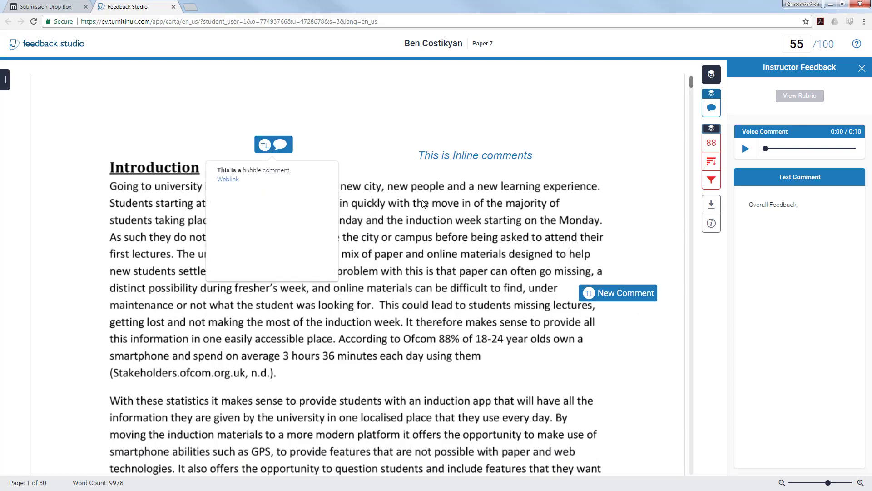
pyautogui.click(227, 180)
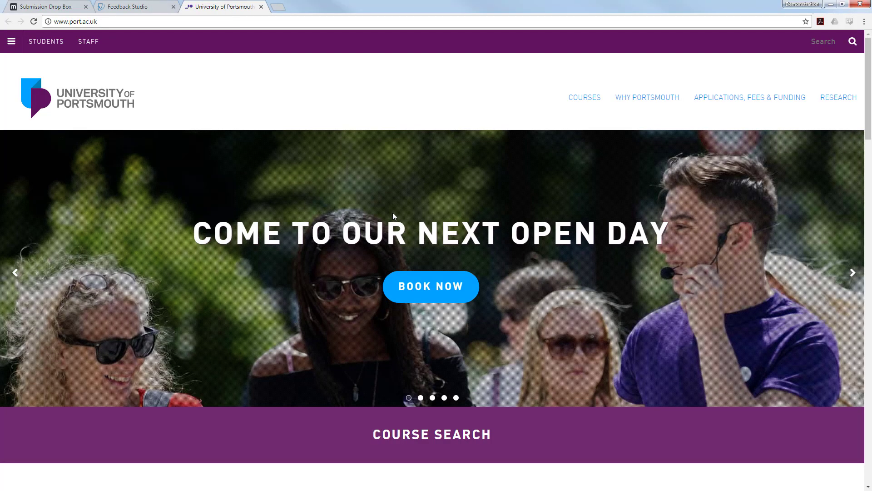
pyautogui.click(261, 7)
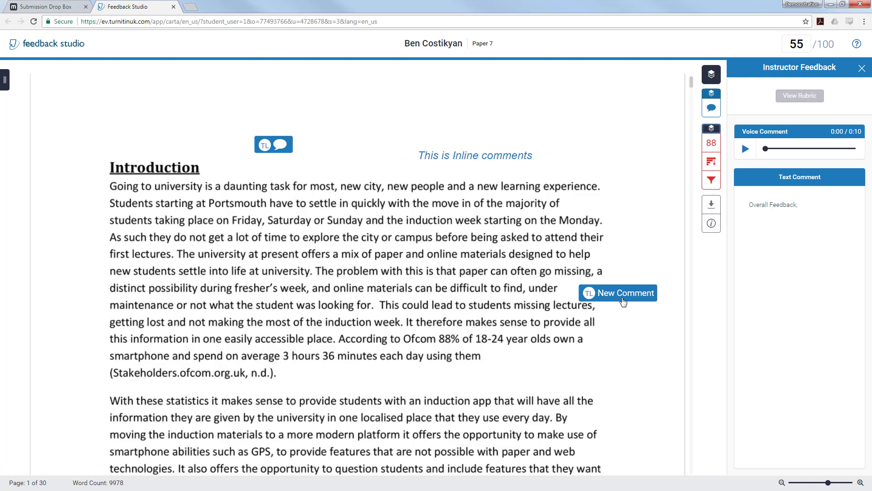
# Step: Read the first-paragraph comment and the 'Your spelling needs work' QuickMark, then reach page 2
pyautogui.click(621, 294)
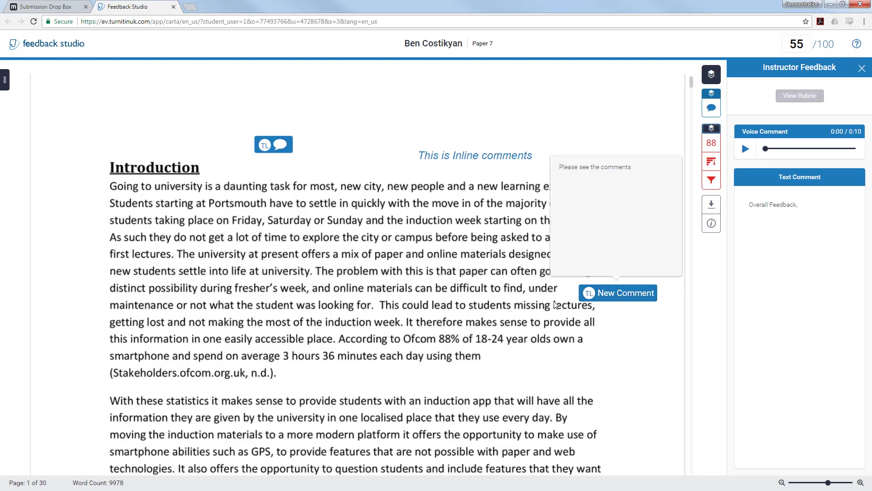
pyautogui.click(486, 298)
pyautogui.scroll(-3, 502, 296)
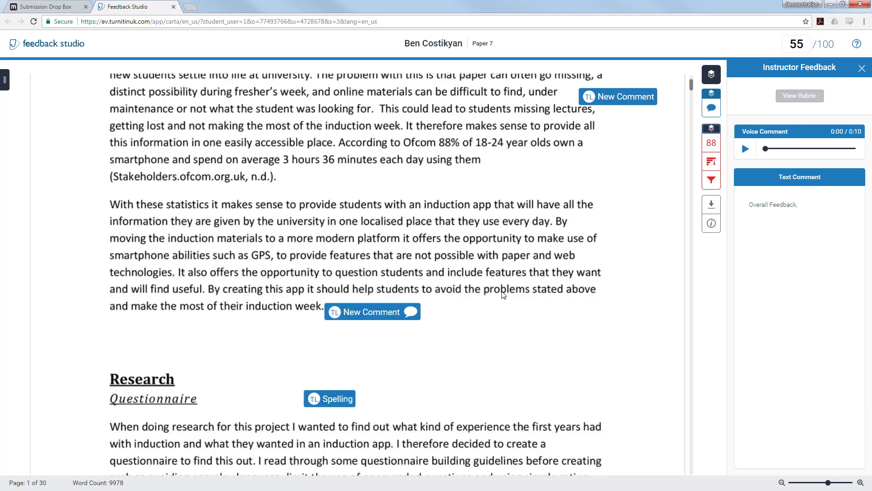
pyautogui.scroll(-4, 503, 294)
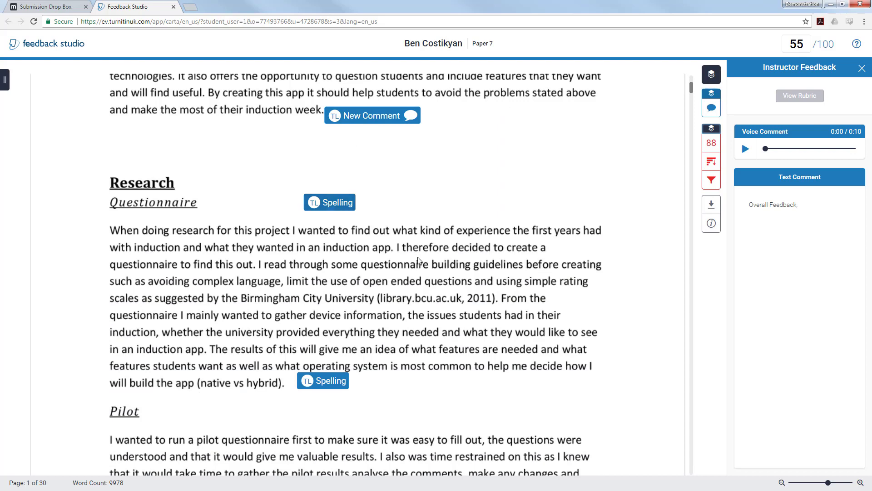
pyautogui.scroll(-2, 418, 260)
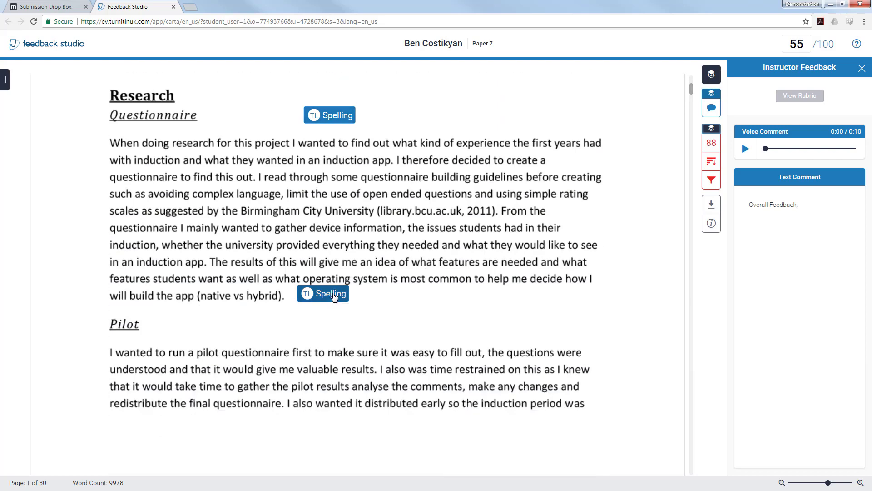
pyautogui.click(334, 296)
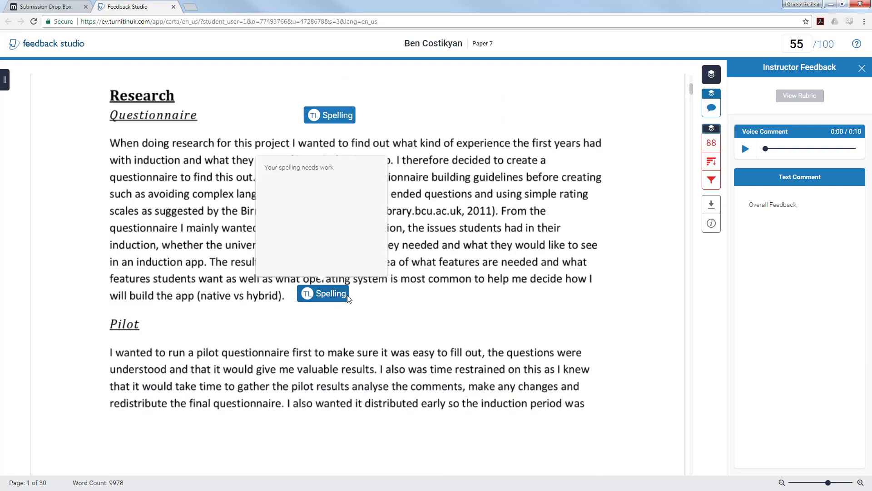
pyautogui.click(386, 303)
pyautogui.scroll(-4, 395, 305)
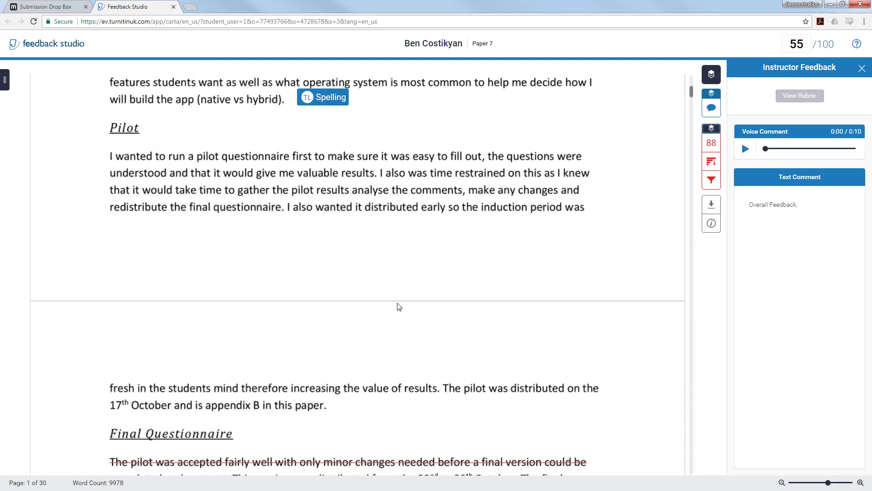
pyautogui.scroll(-7, 399, 307)
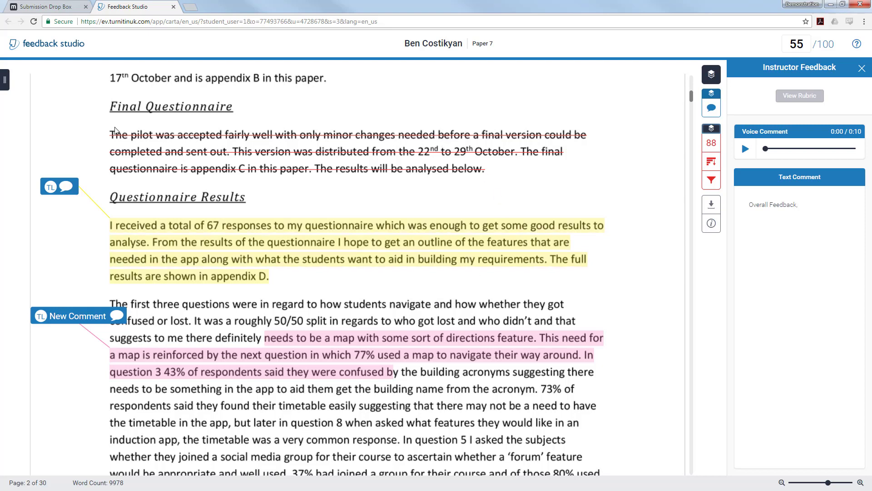
pyautogui.scroll(-1, 163, 176)
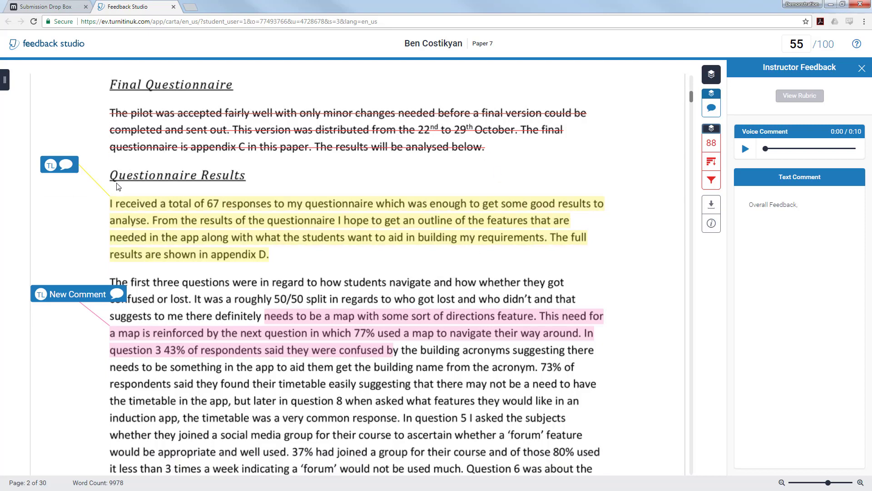
pyautogui.click(66, 165)
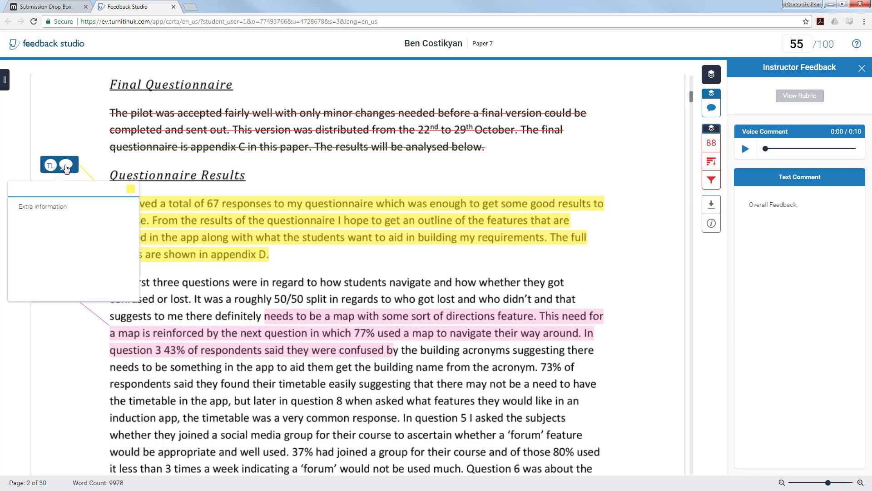
pyautogui.click(229, 189)
pyautogui.scroll(-3, 119, 221)
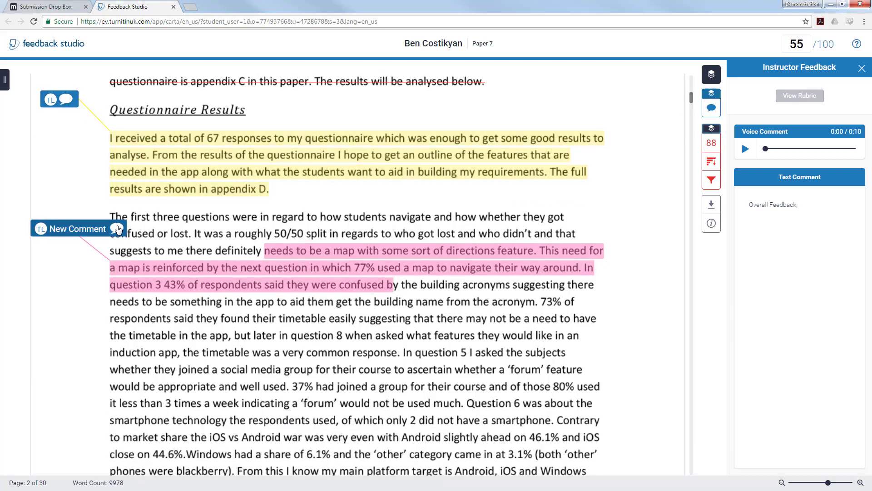
pyautogui.click(118, 228)
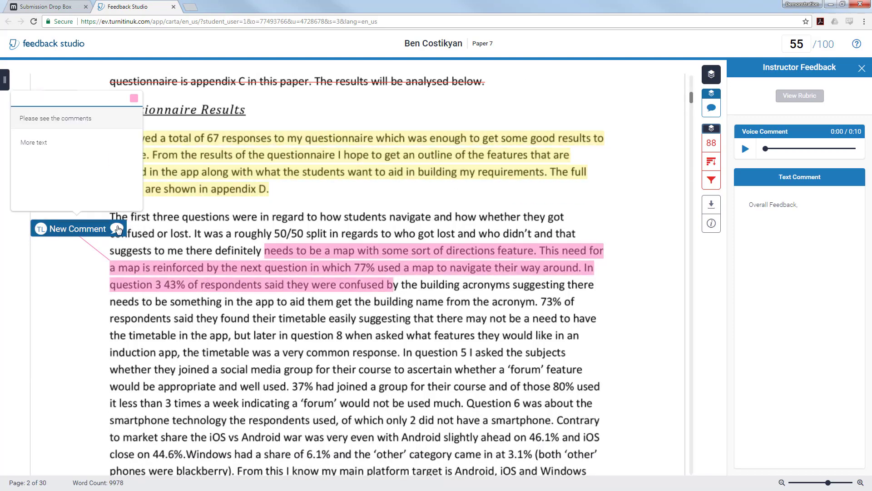
pyautogui.click(205, 232)
pyautogui.scroll(-4, 230, 234)
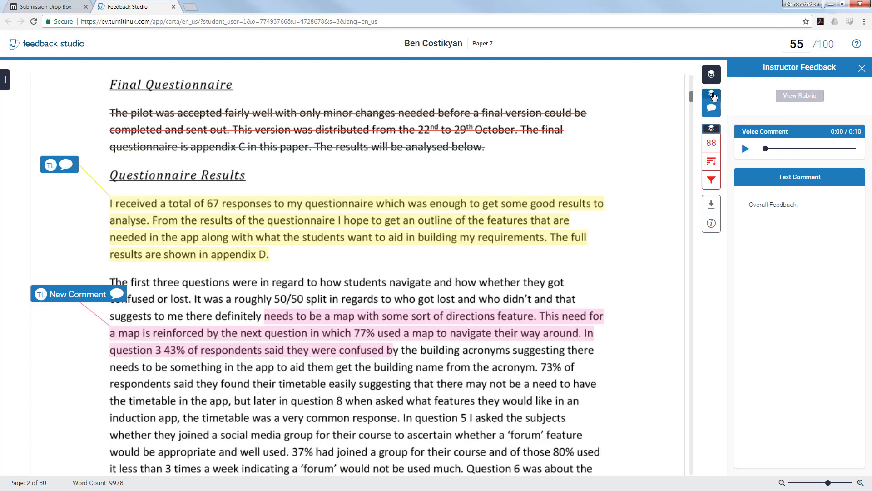
# Step: Toggle the instructor feedback layer off and on, and reopen the Instructor Feedback summary
pyautogui.click(713, 97)
pyautogui.click(857, 93)
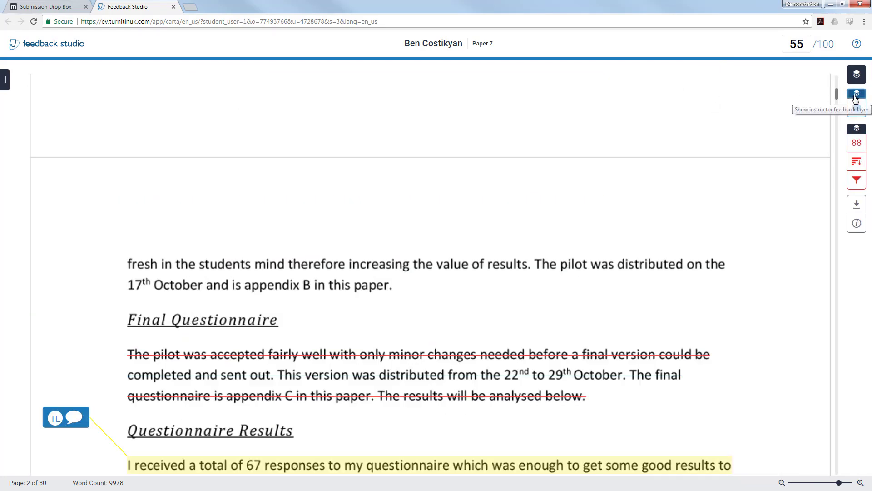
pyautogui.click(857, 108)
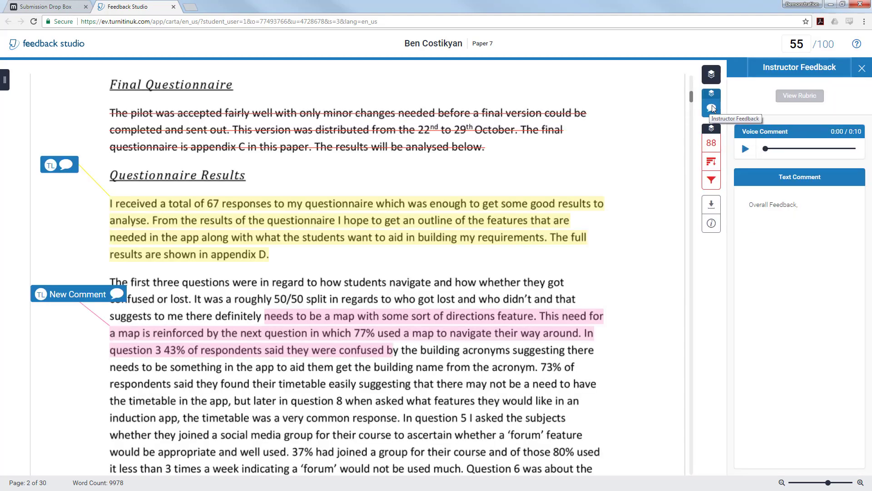
# Step: Play part of the 10-second instructor voice comment, then pause it
pyautogui.click(745, 149)
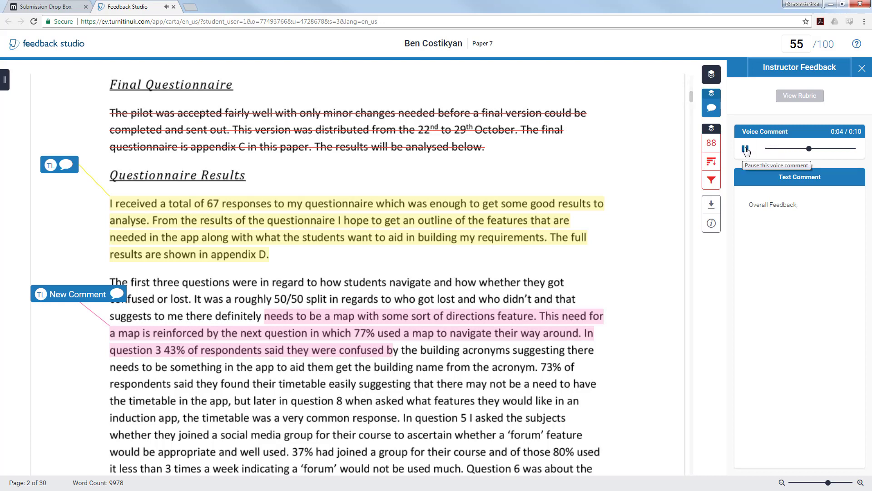
pyautogui.click(745, 150)
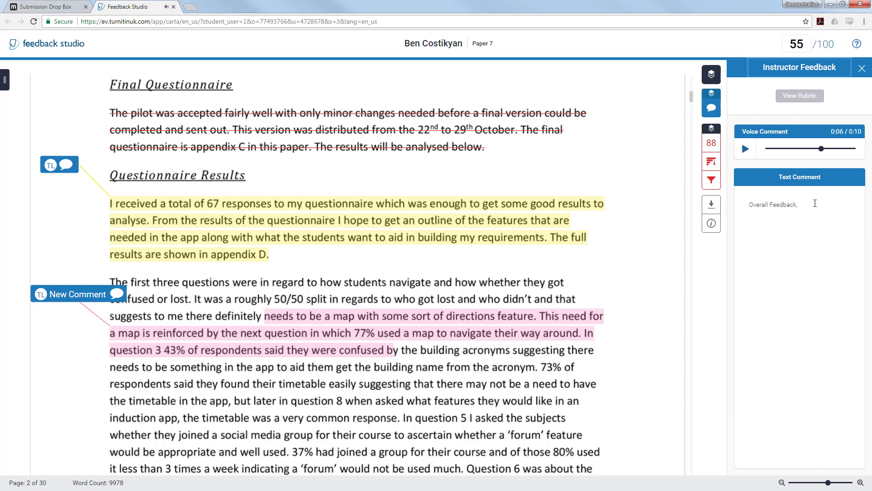
pyautogui.write(',')
pyautogui.scroll(-2, 638, 270)
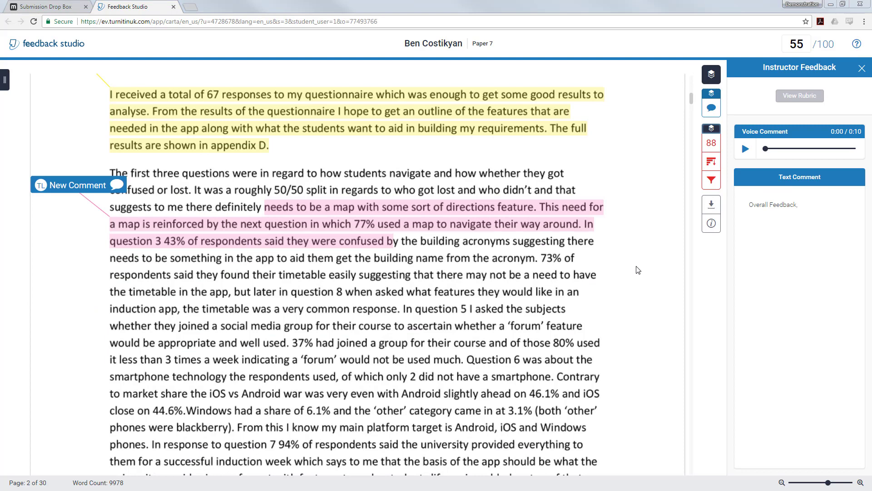
# Step: Download Paper 7's annotated Current View as a PDF
pyautogui.click(713, 205)
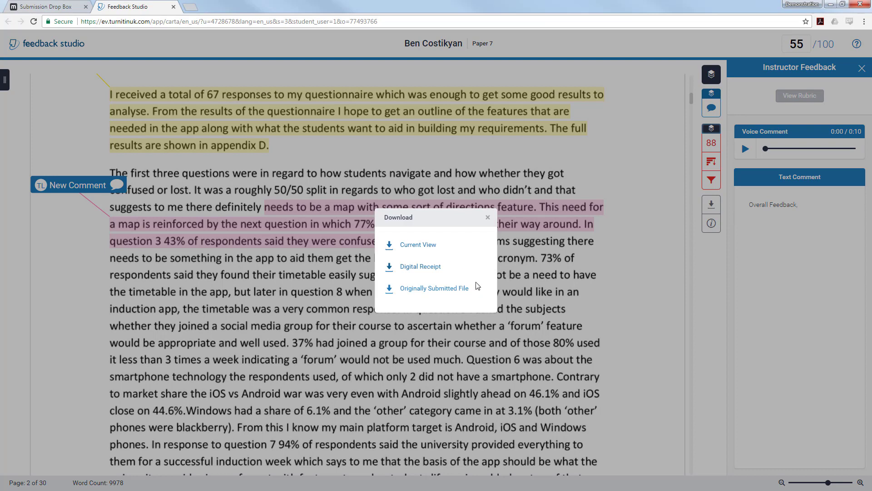
pyautogui.click(417, 244)
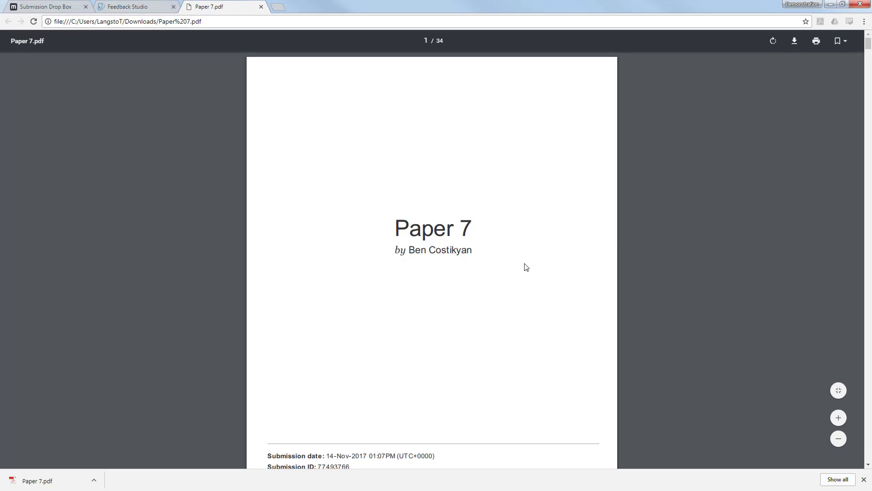
# Step: Scroll through Paper 7.pdf's submission details and annotated pages, including the Questionnaire Results
pyautogui.scroll(-5, 526, 267)
pyautogui.scroll(-1, 526, 267)
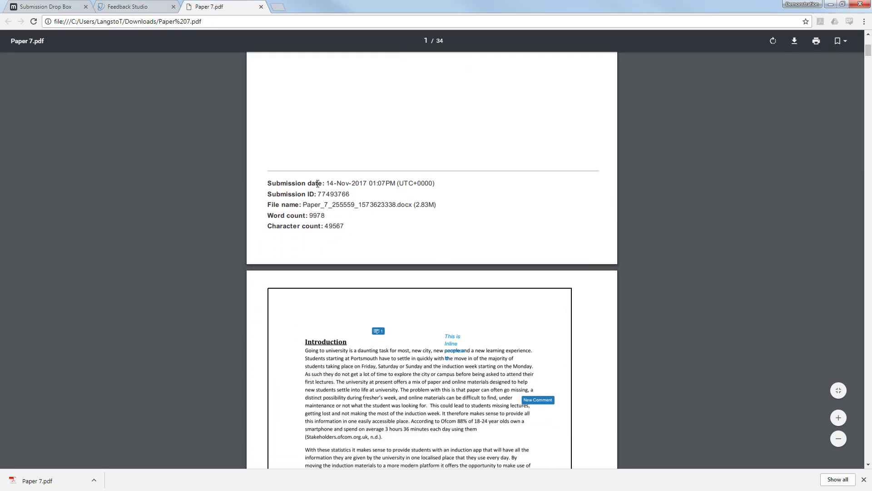
pyautogui.scroll(-1, 500, 245)
pyautogui.scroll(-3, 523, 248)
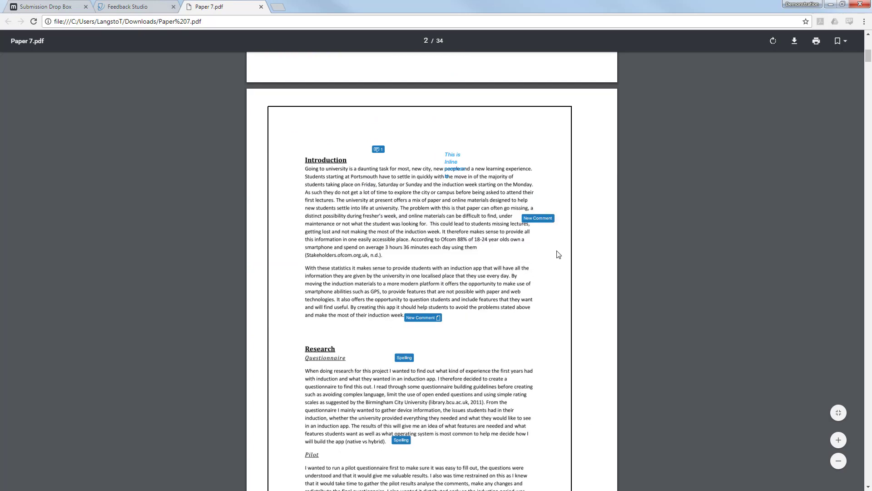
pyautogui.scroll(-4, 558, 256)
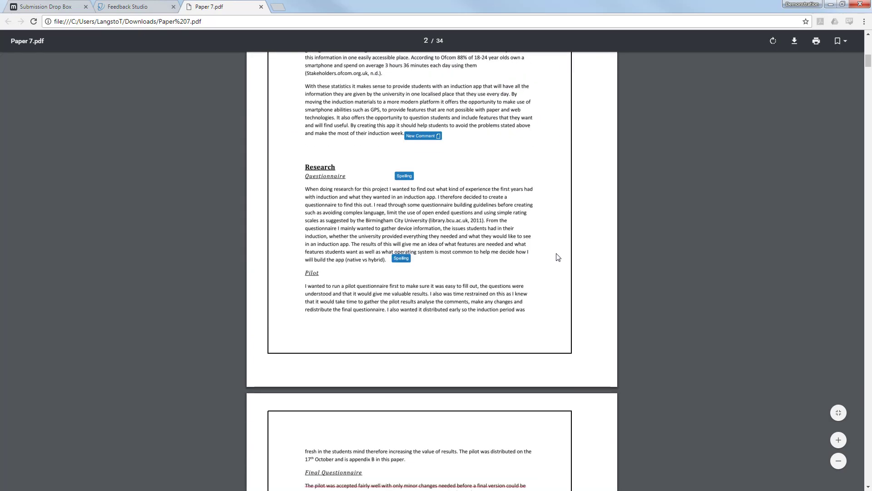
pyautogui.scroll(-5, 558, 257)
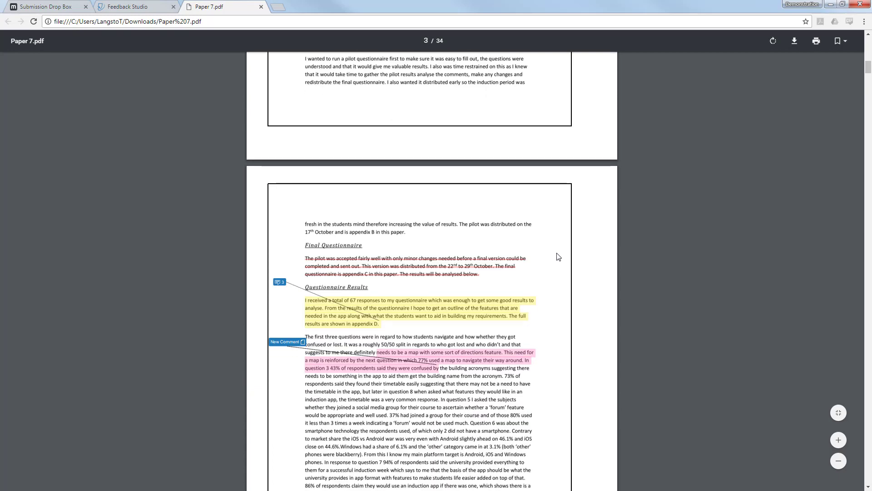
pyautogui.scroll(-2, 523, 254)
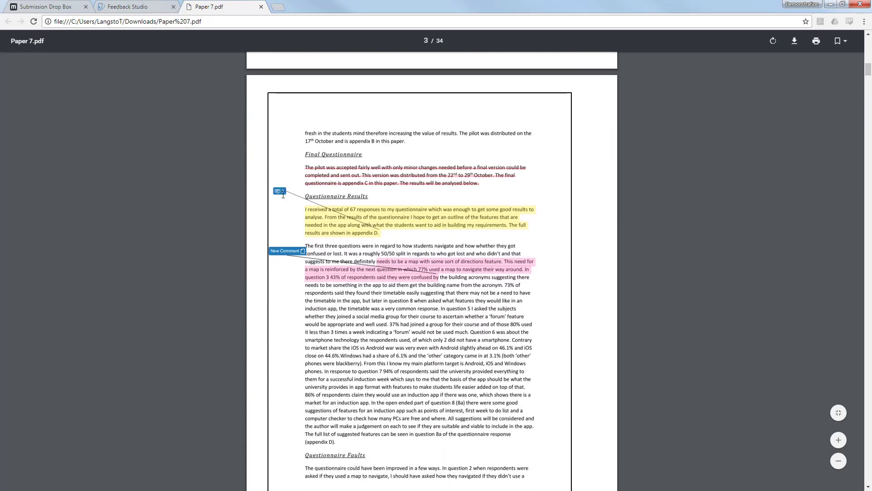
pyautogui.scroll(-2, 419, 209)
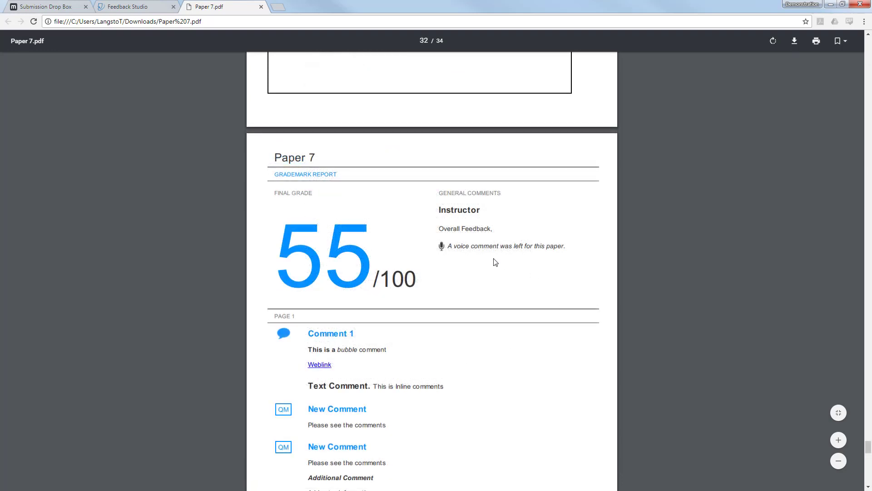
# Step: Read the GradeMark report's 55/100 grade and comments on pages 32–33, then close Paper 7.pdf
pyautogui.scroll(-1, 463, 217)
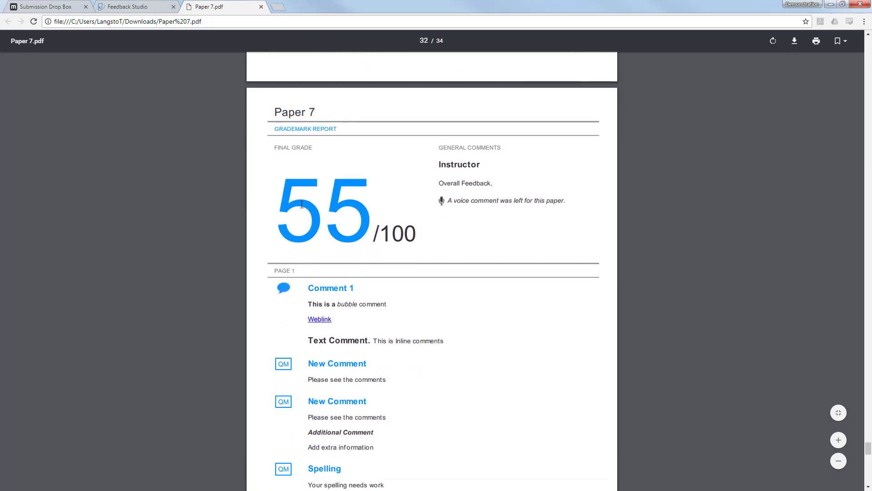
pyautogui.scroll(-3, 447, 256)
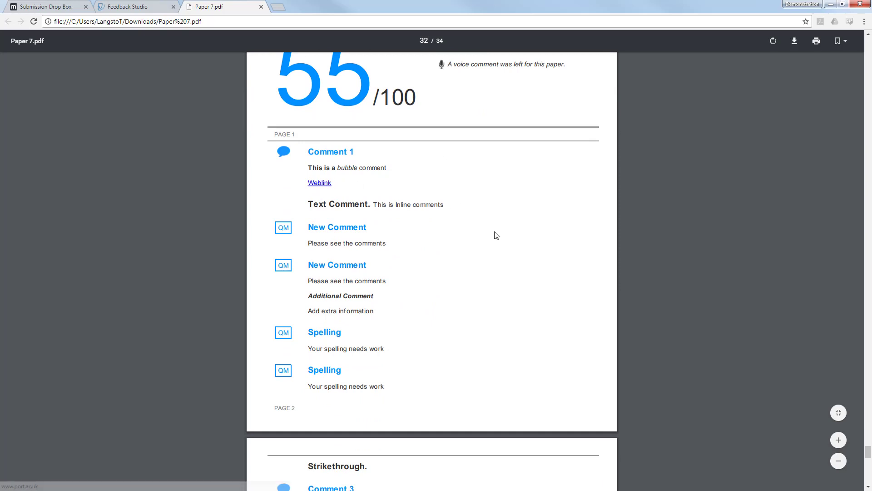
pyautogui.scroll(-2, 495, 234)
pyautogui.scroll(-4, 496, 235)
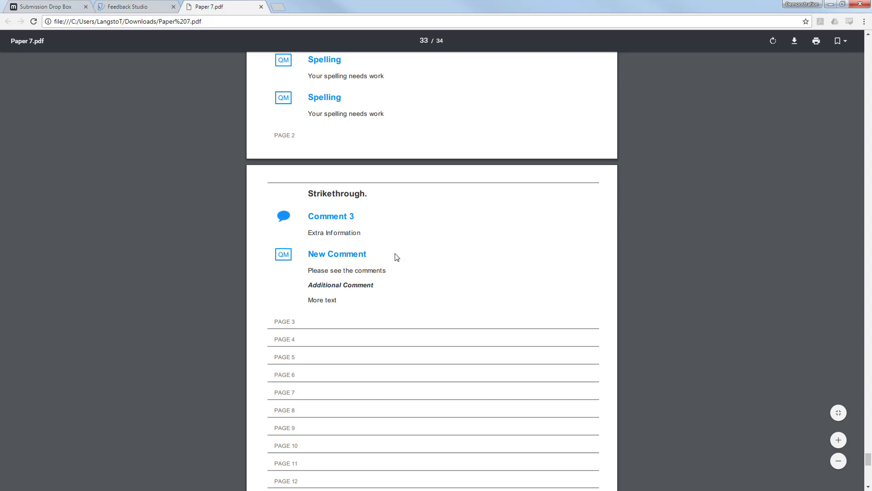
pyautogui.scroll(7, 396, 257)
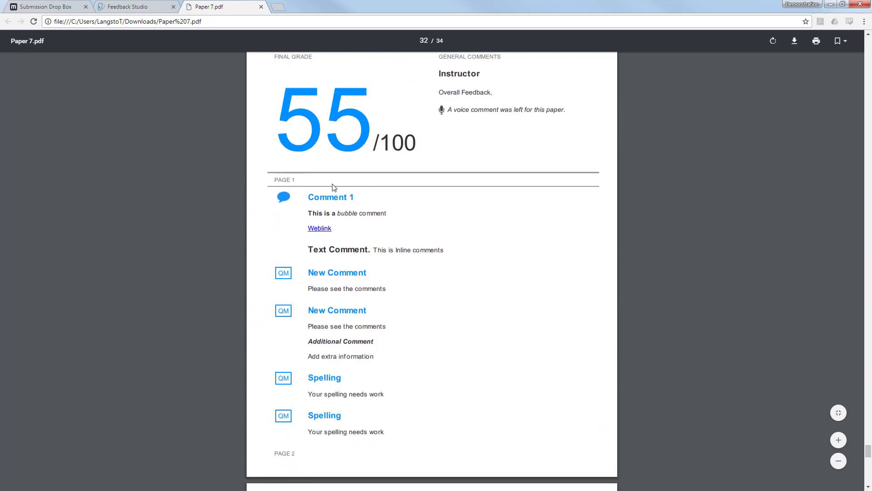
pyautogui.scroll(-5, 511, 276)
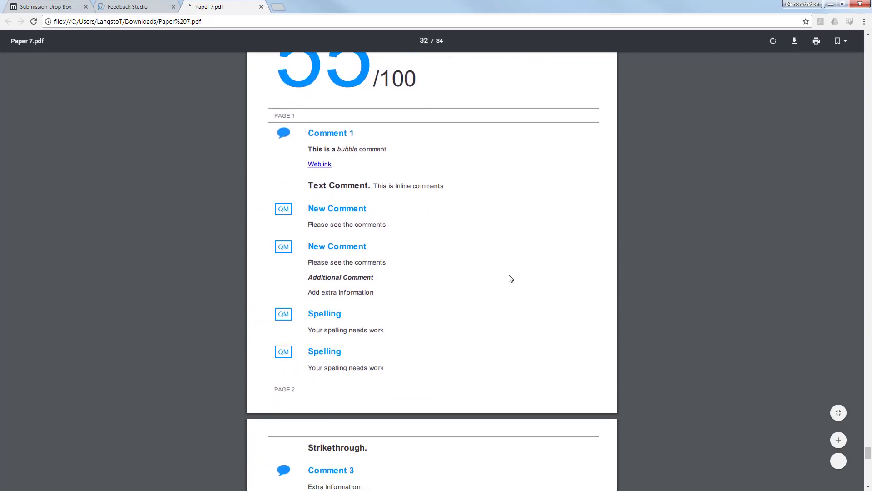
pyautogui.scroll(-3, 511, 277)
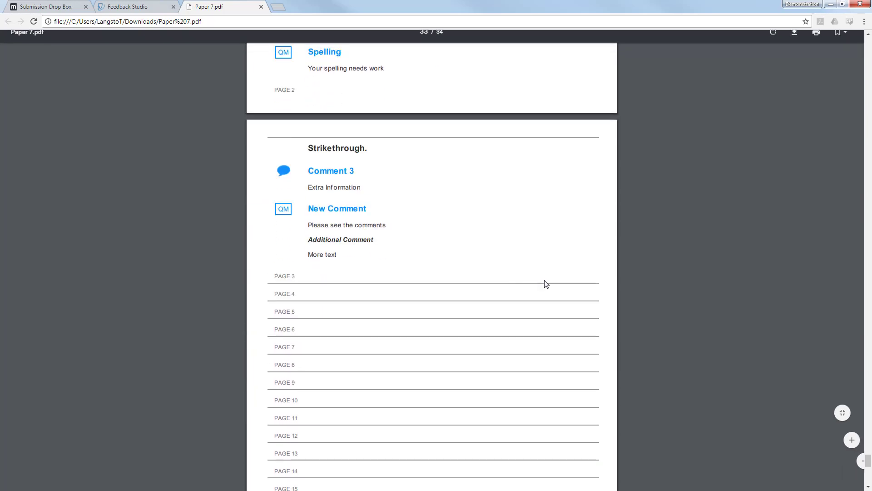
pyautogui.click(261, 7)
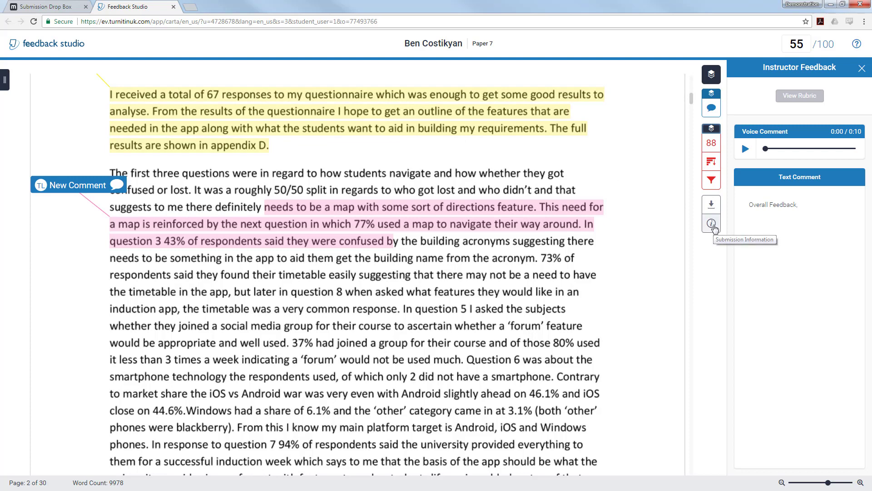
# Step: Check Paper 7's submission information, then close Feedback Studio to return to Moodle
pyautogui.click(713, 226)
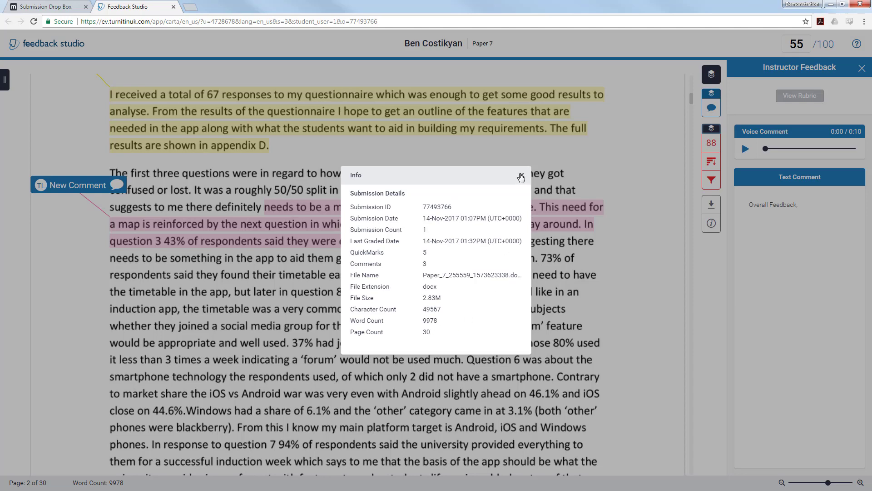
pyautogui.click(521, 177)
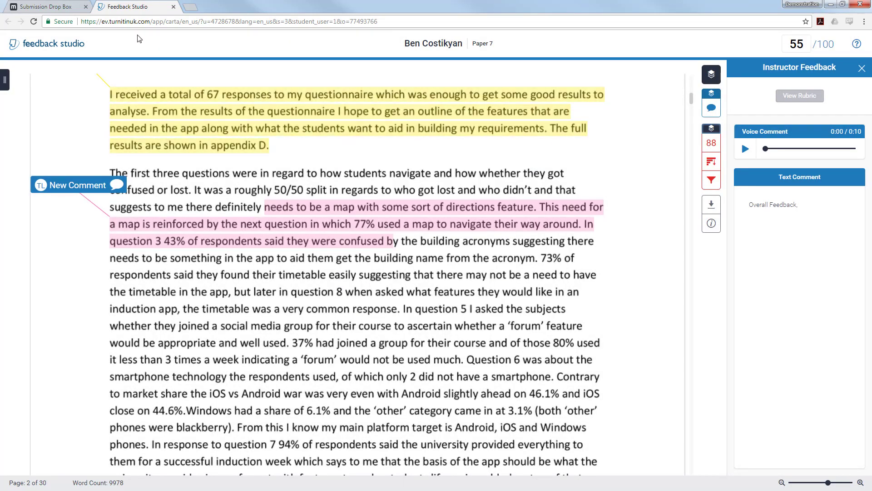
pyautogui.click(176, 6)
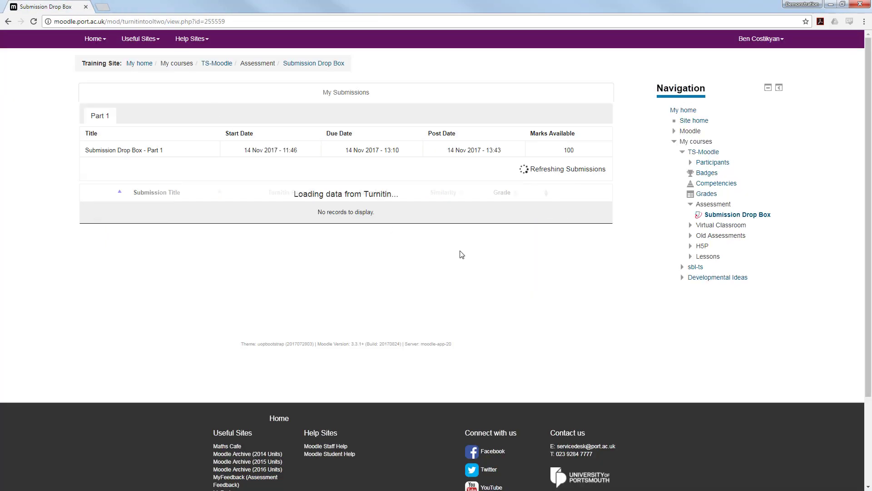